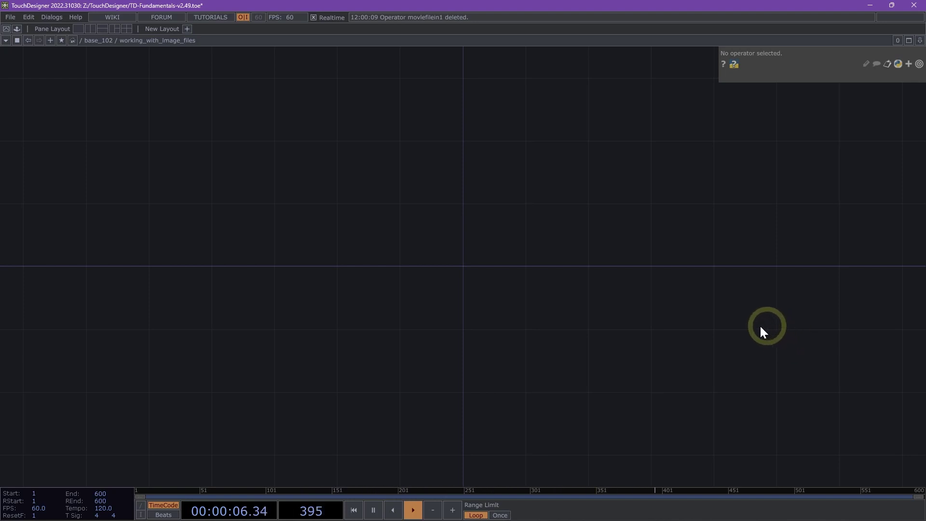
Step: Add a Movie File In TOP to the empty working_with_image_files network
{"action": "scroll", "coordinate": [463, 208], "scroll_direction": "up", "scroll_amount": 2}
{"action": "left_click_drag", "start_coordinate": [473, 209], "coordinate": [316, 233]}
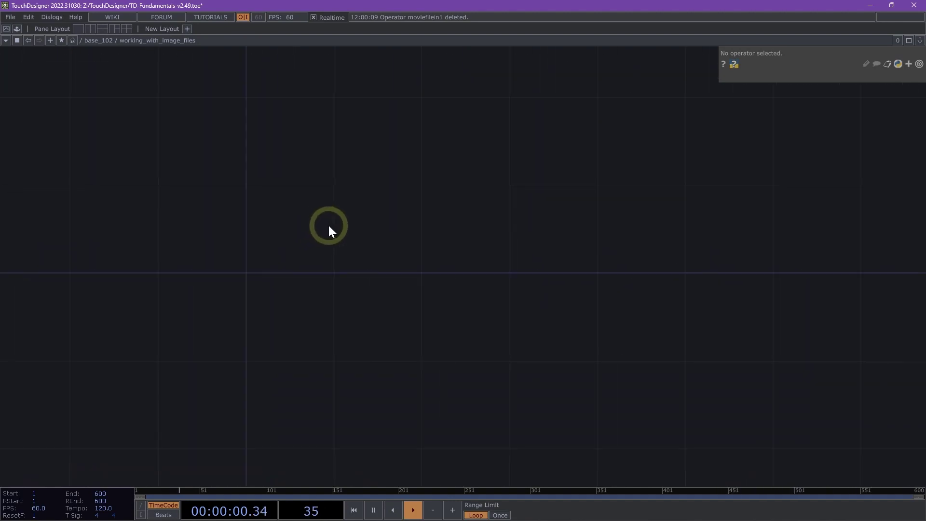
{"action": "double_click", "coordinate": [311, 225]}
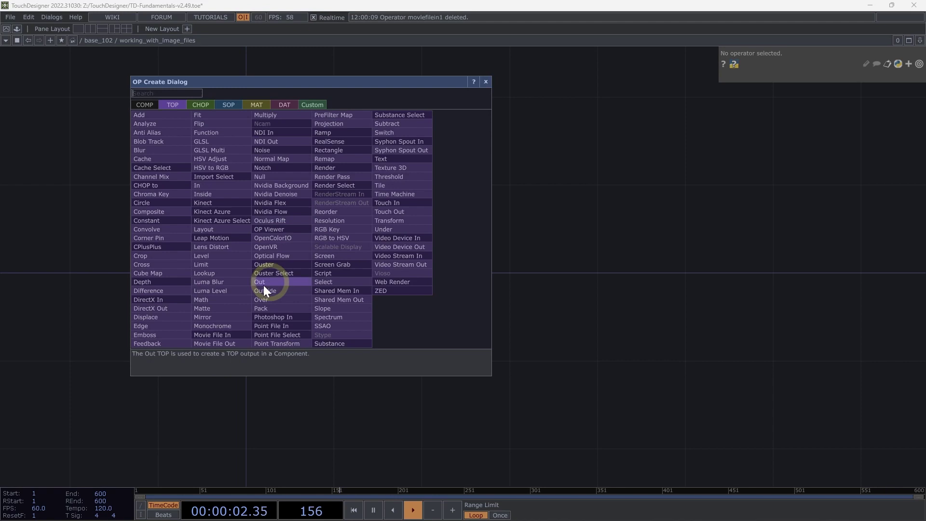
{"action": "left_click", "coordinate": [220, 334]}
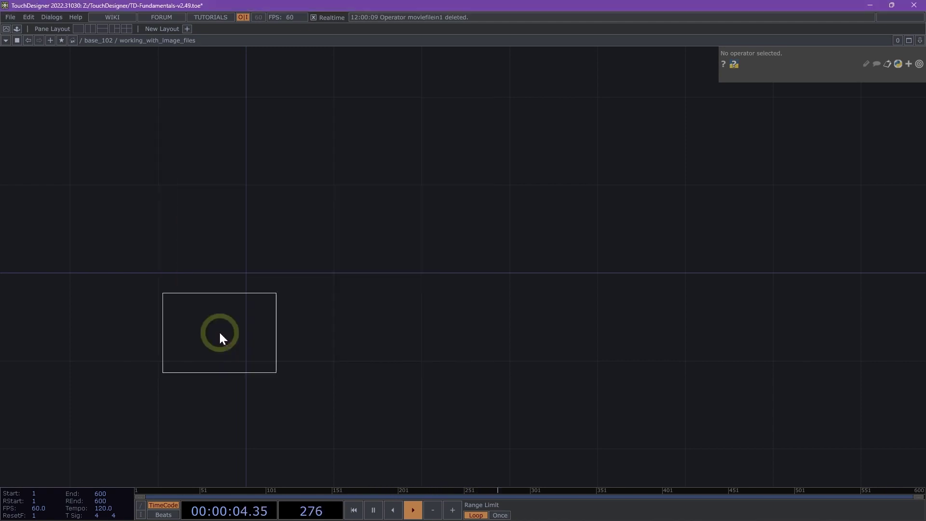
{"action": "left_click", "coordinate": [311, 228]}
{"action": "scroll", "coordinate": [268, 177], "scroll_direction": "up", "scroll_amount": 5}
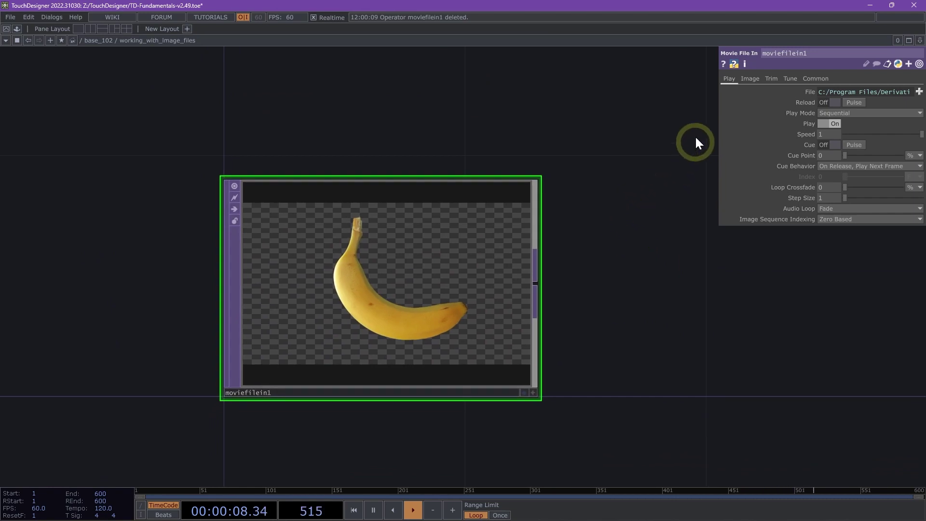
Step: Load Jellybeans.2.tif from the Samples/Map folder as the Movie File In operator's file
{"action": "scroll", "coordinate": [496, 292], "scroll_direction": "up", "scroll_amount": 2}
{"action": "left_click_drag", "start_coordinate": [571, 252], "coordinate": [571, 268]}
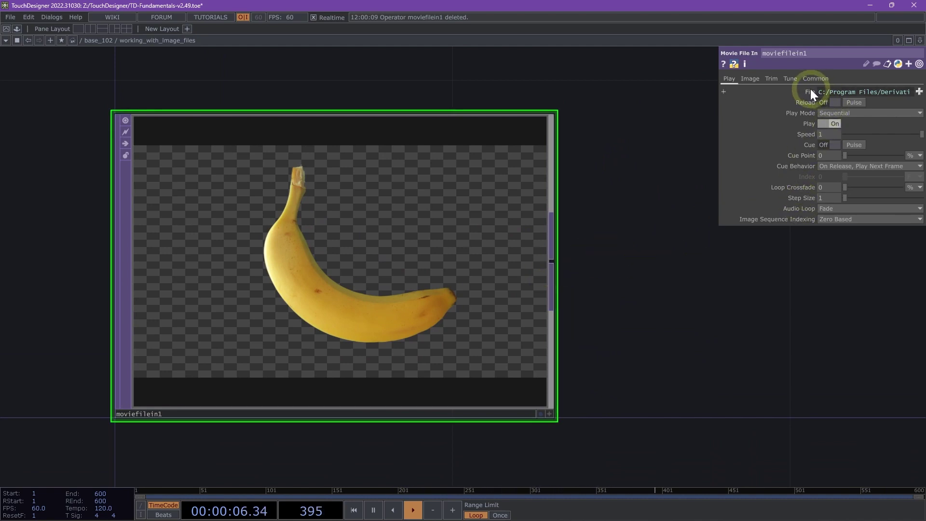
{"action": "left_click", "coordinate": [918, 92]}
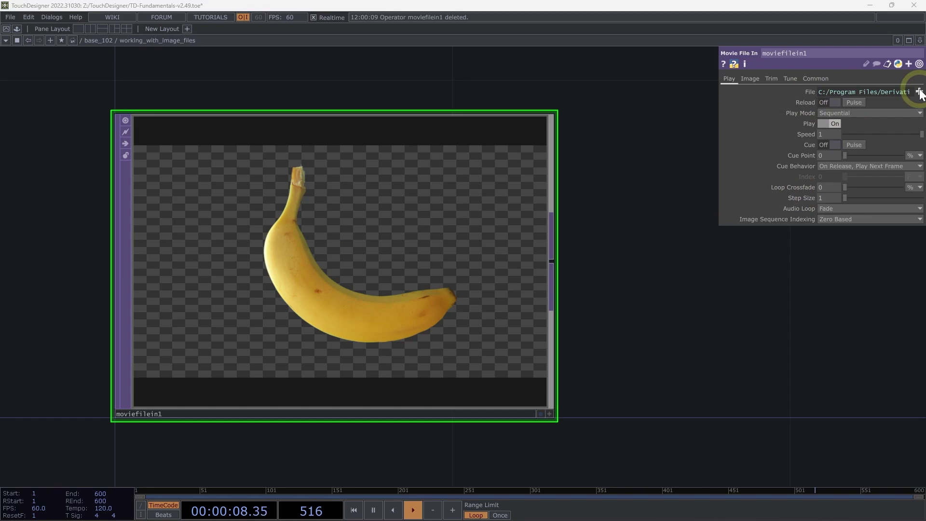
{"action": "left_click", "coordinate": [555, 274]}
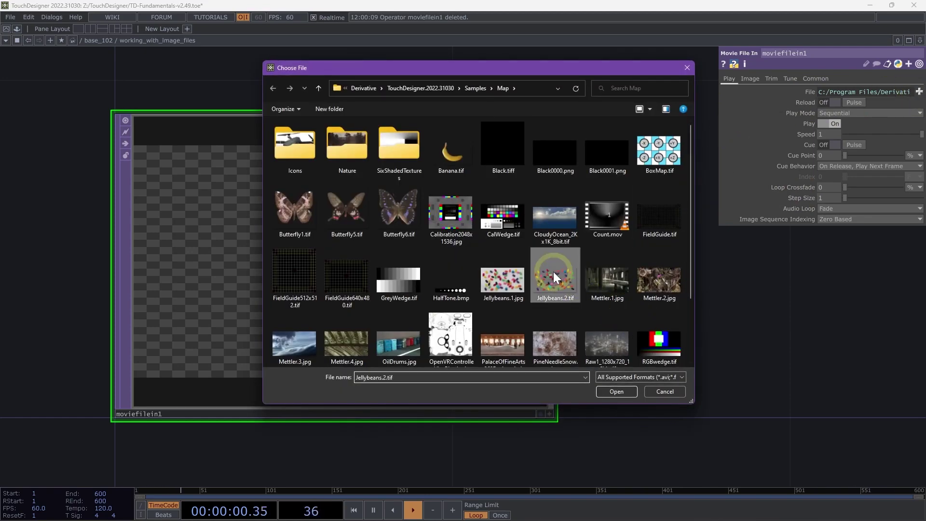
{"action": "left_click", "coordinate": [609, 388]}
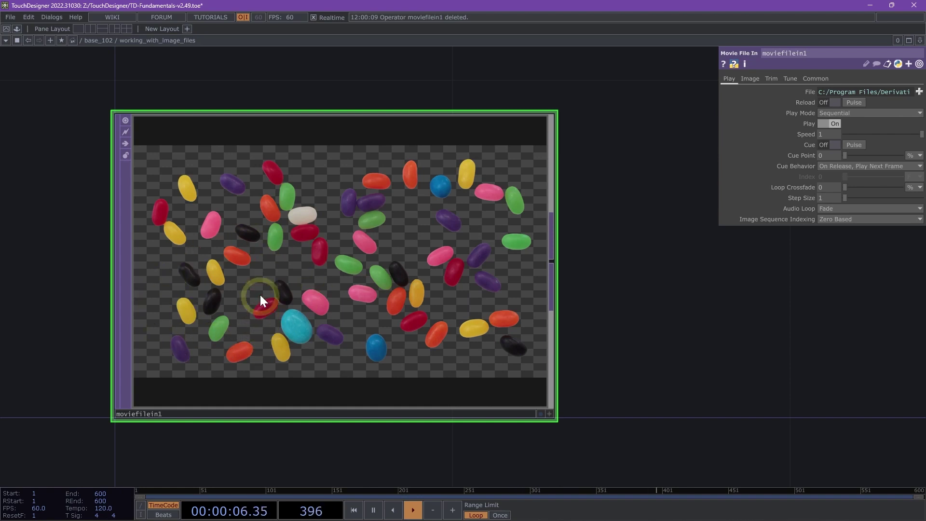
Step: Make the Movie File In operator's viewer active and turn on its pixel value display
{"action": "left_click", "coordinate": [551, 412]}
{"action": "scroll", "coordinate": [690, 374], "scroll_direction": "up", "scroll_amount": 2}
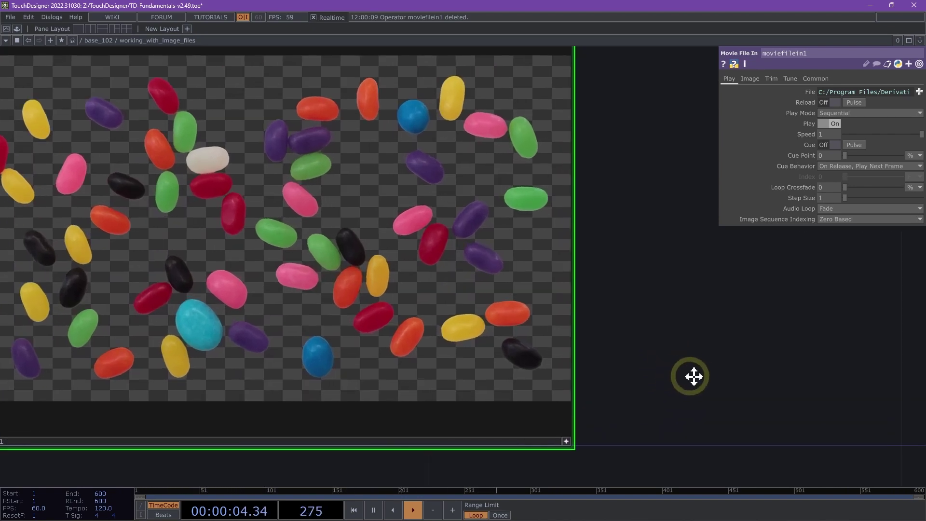
{"action": "left_click_drag", "start_coordinate": [693, 376], "coordinate": [782, 415]}
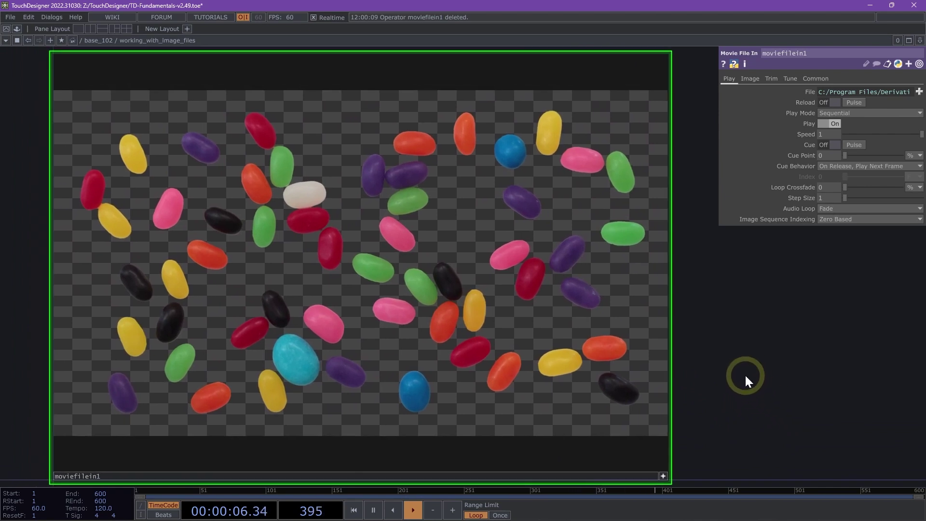
{"action": "scroll", "coordinate": [744, 379], "scroll_direction": "down", "scroll_amount": 1}
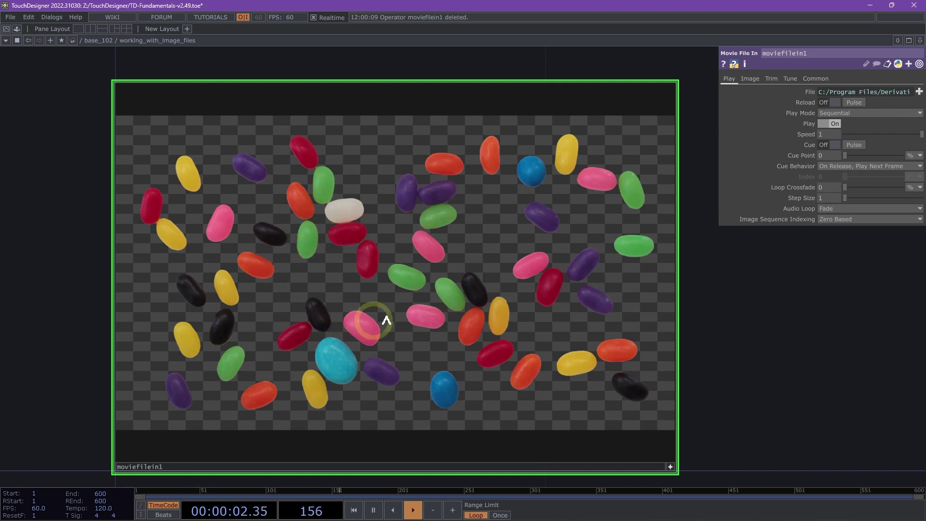
{"action": "right_click", "coordinate": [359, 254]}
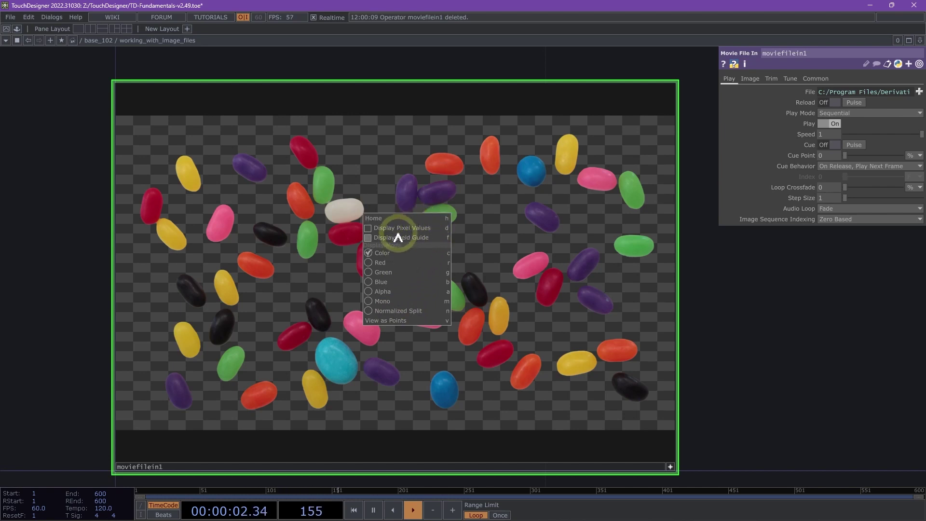
{"action": "left_click", "coordinate": [370, 228]}
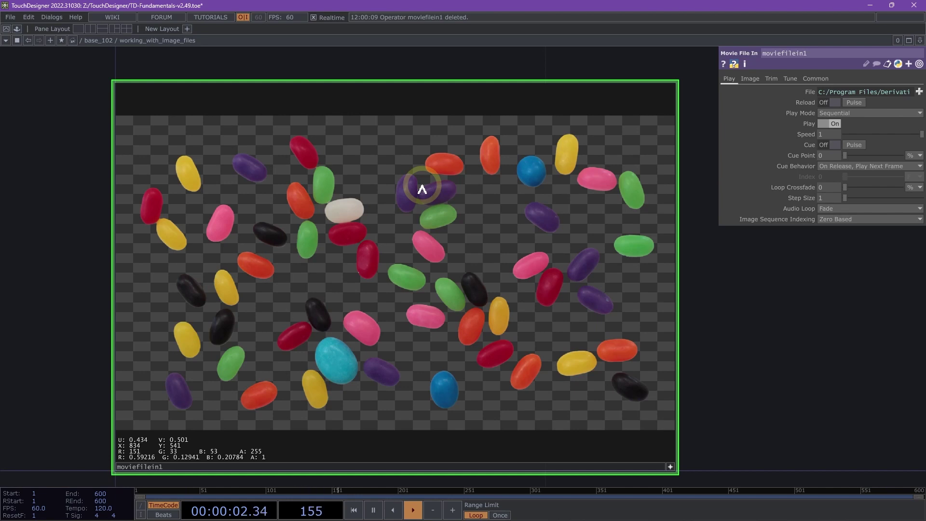
Step: View the jellybean image's red, green, blue and alpha channels one after another in the viewer
{"action": "right_click", "coordinate": [354, 228]}
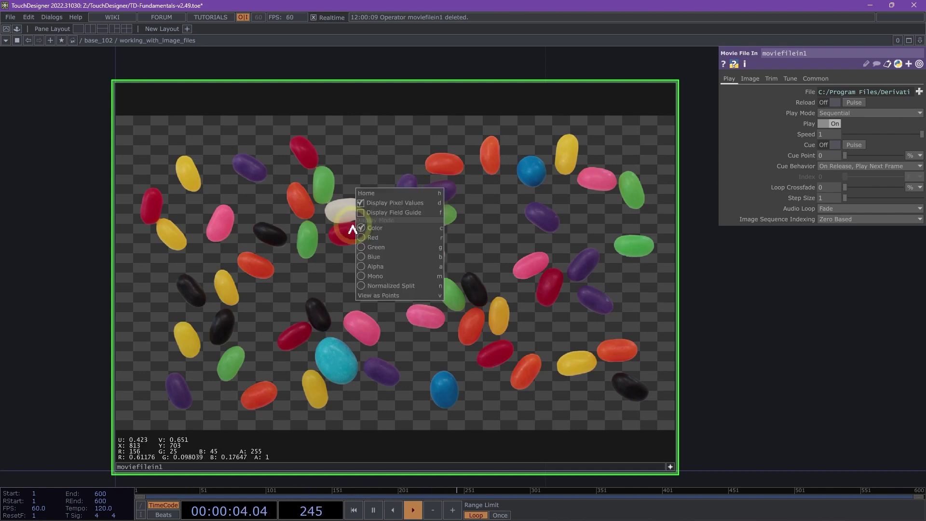
{"action": "left_click", "coordinate": [389, 237]}
{"action": "right_click", "coordinate": [388, 239]}
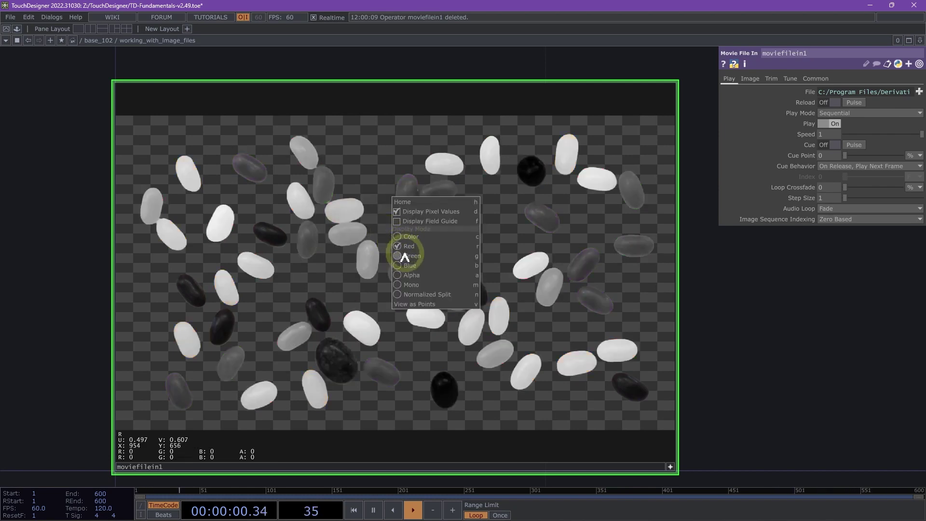
{"action": "left_click", "coordinate": [405, 255]}
{"action": "right_click", "coordinate": [410, 266]}
{"action": "left_click", "coordinate": [418, 279]}
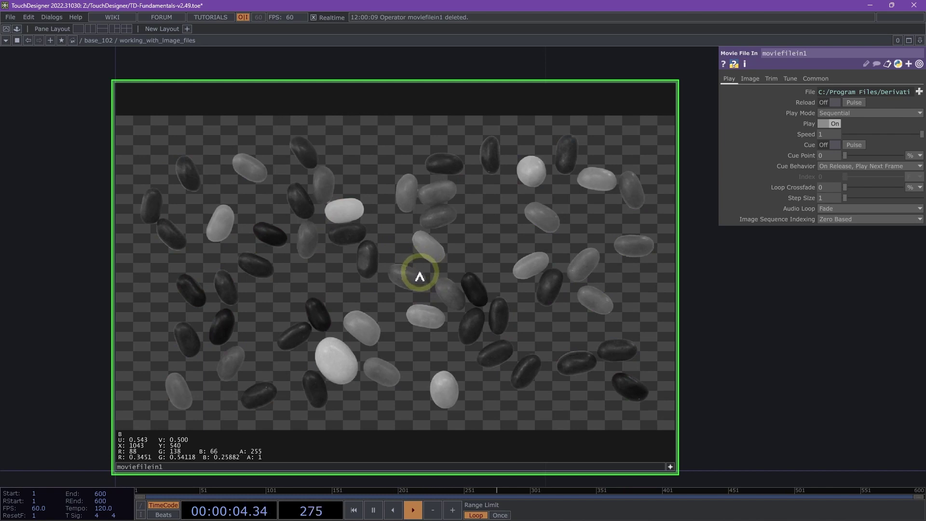
{"action": "right_click", "coordinate": [420, 276]}
{"action": "left_click", "coordinate": [444, 316]}
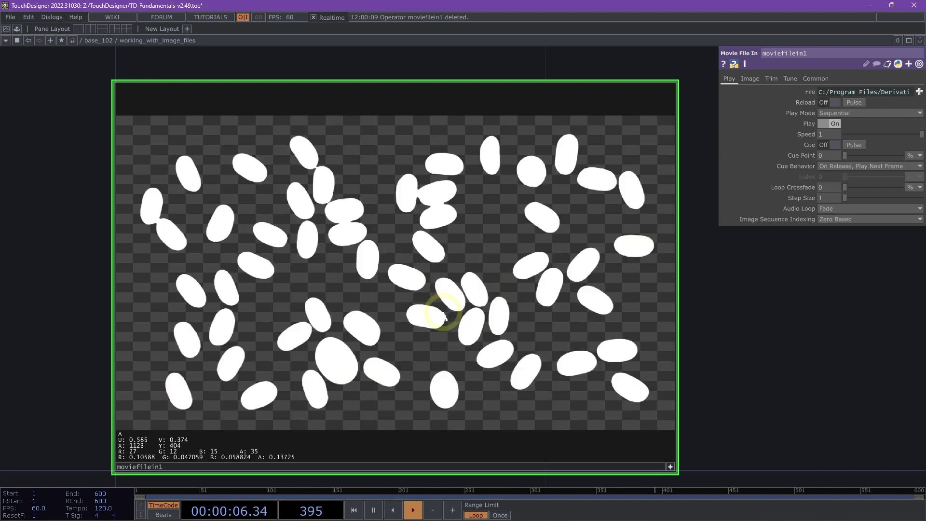
Step: View the jellybean image in Mono and in Normalized Split display mode
{"action": "right_click", "coordinate": [378, 308]}
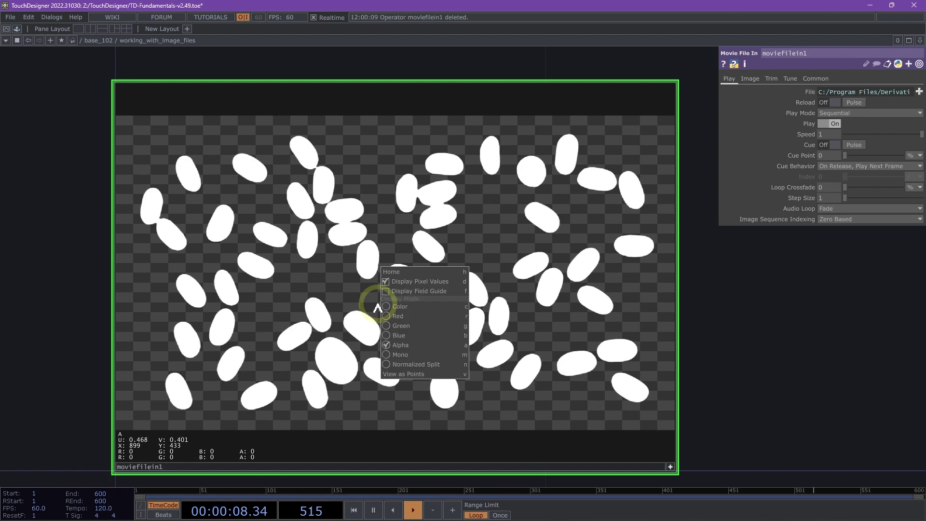
{"action": "left_click", "coordinate": [402, 355]}
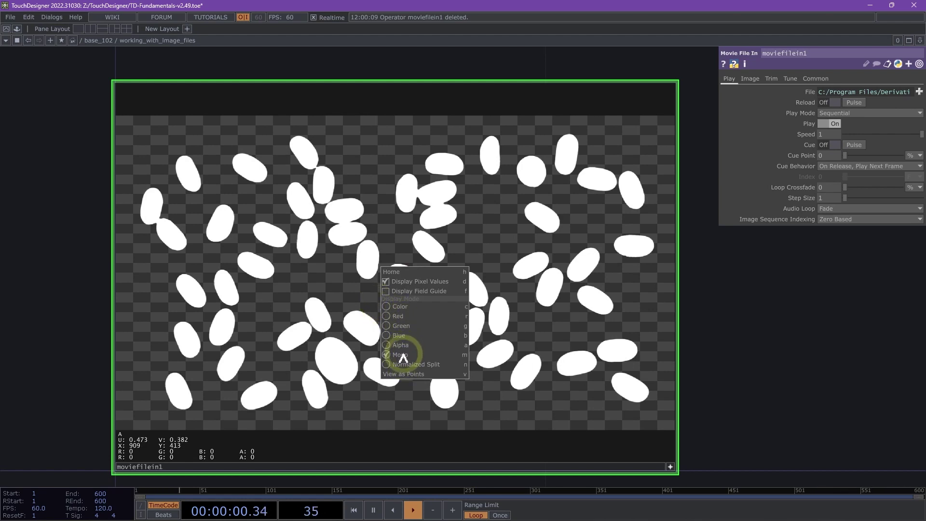
{"action": "right_click", "coordinate": [375, 275]}
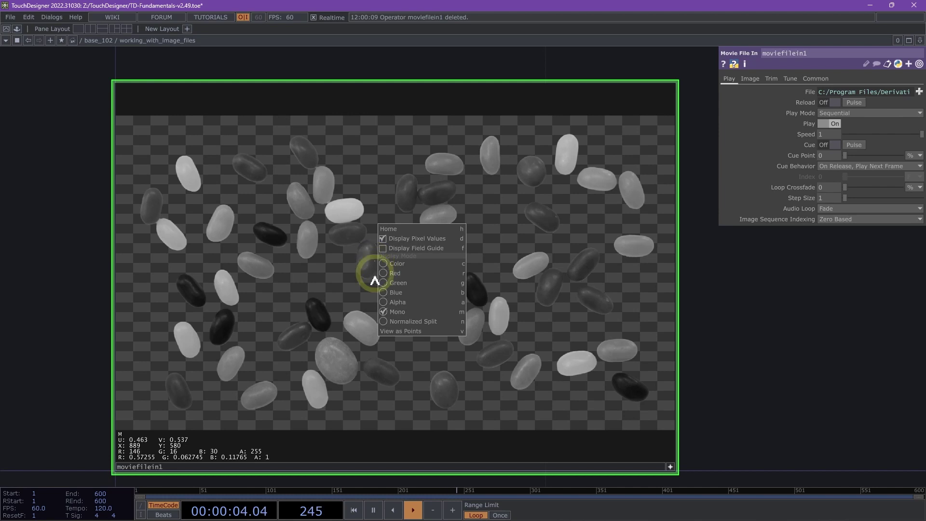
{"action": "left_click", "coordinate": [391, 321]}
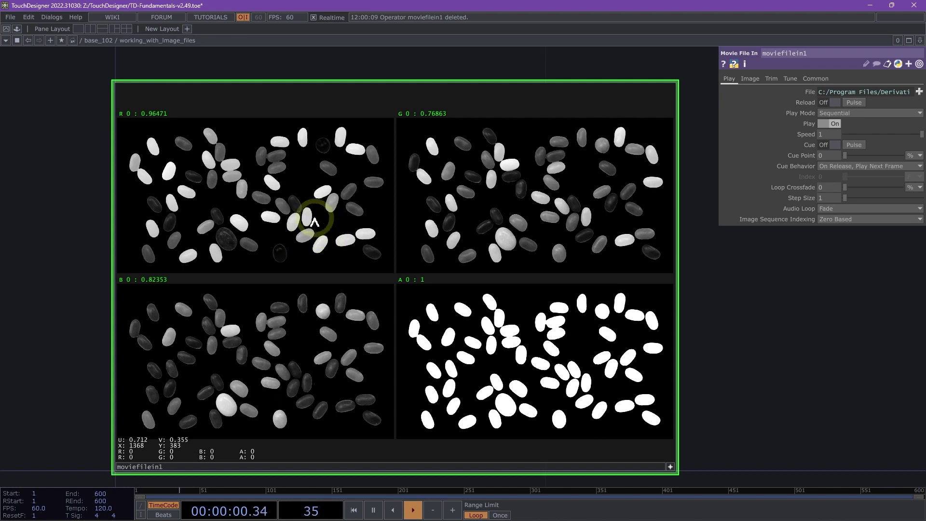
Step: Return the viewer to the Color display mode and turn off the pixel value display
{"action": "right_click", "coordinate": [318, 190]}
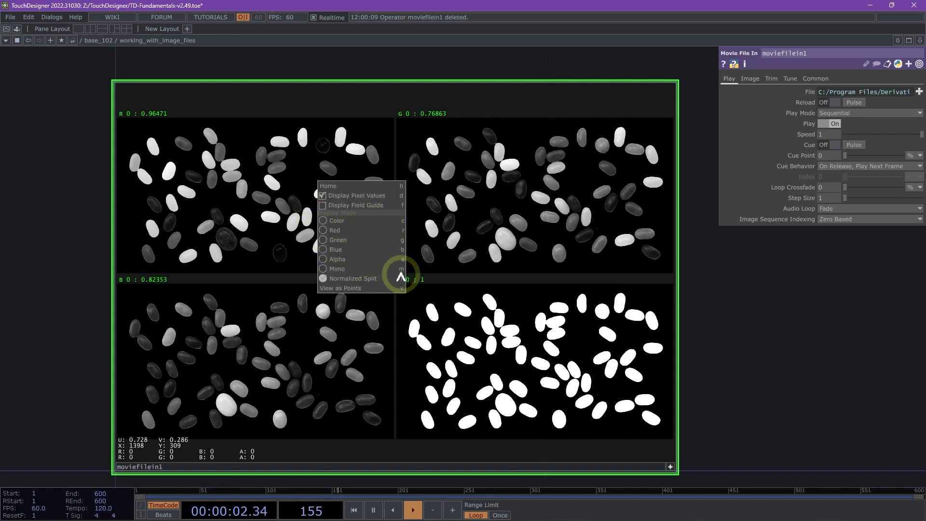
{"action": "left_click", "coordinate": [404, 196]}
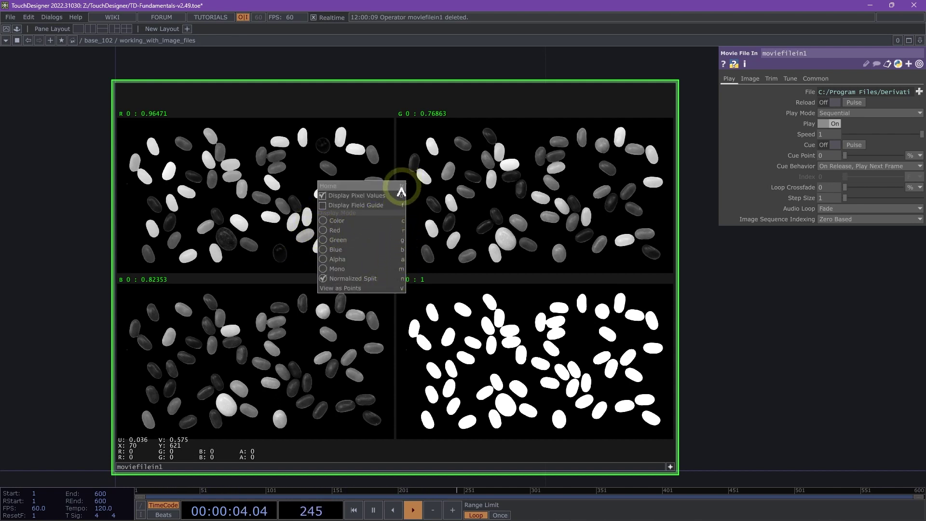
{"action": "left_click", "coordinate": [361, 226]}
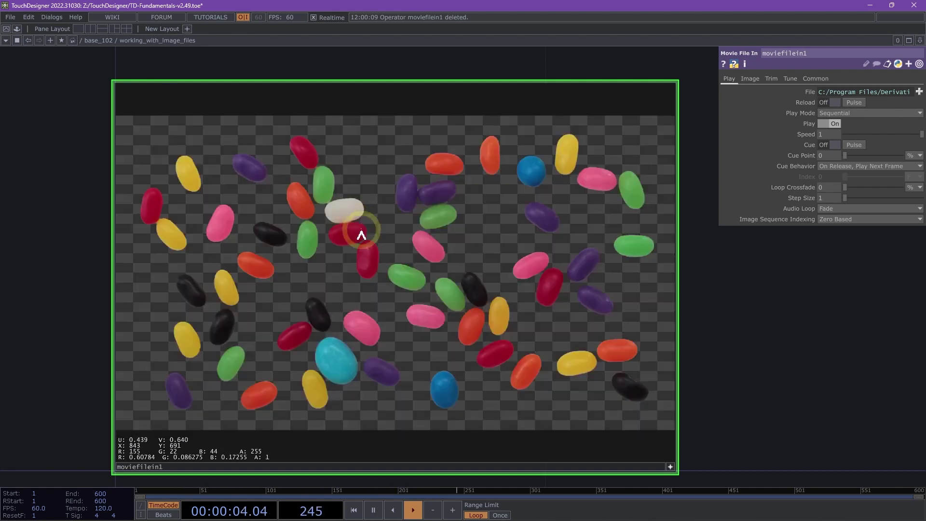
{"action": "right_click", "coordinate": [371, 252]}
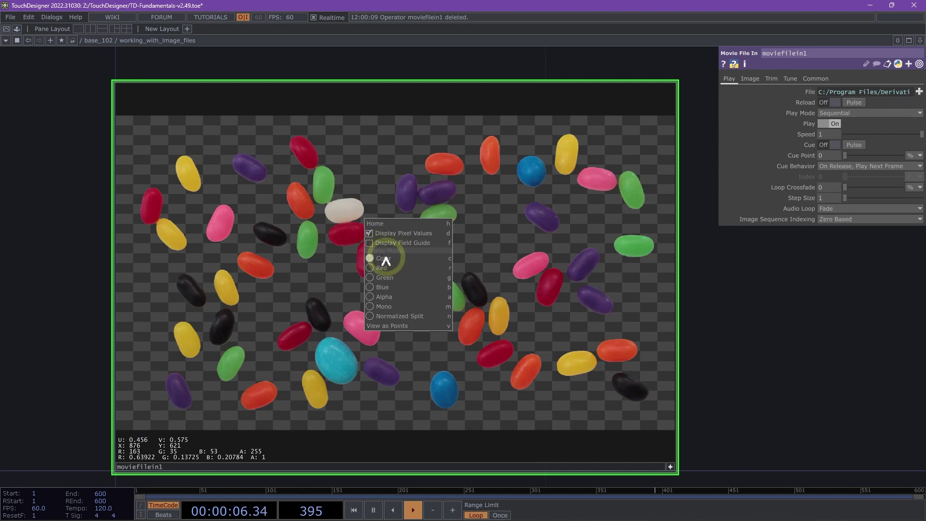
{"action": "left_click", "coordinate": [385, 233]}
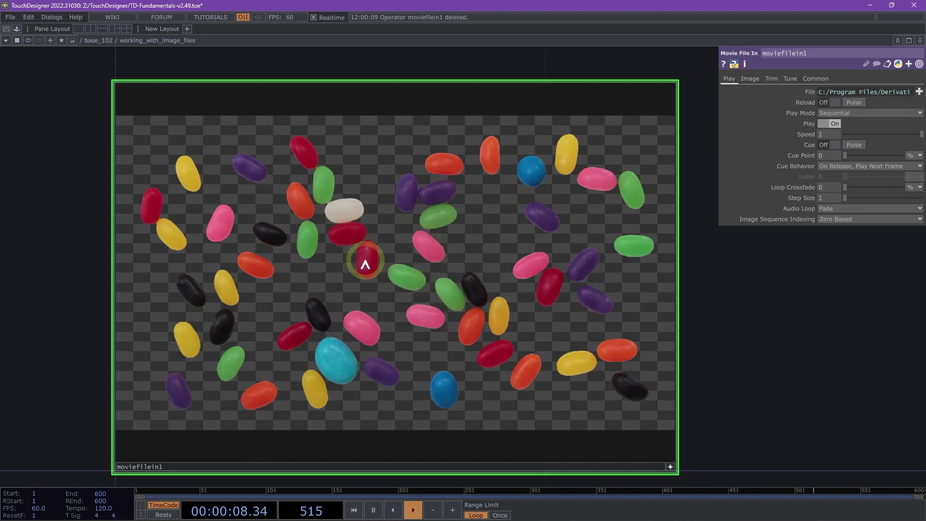